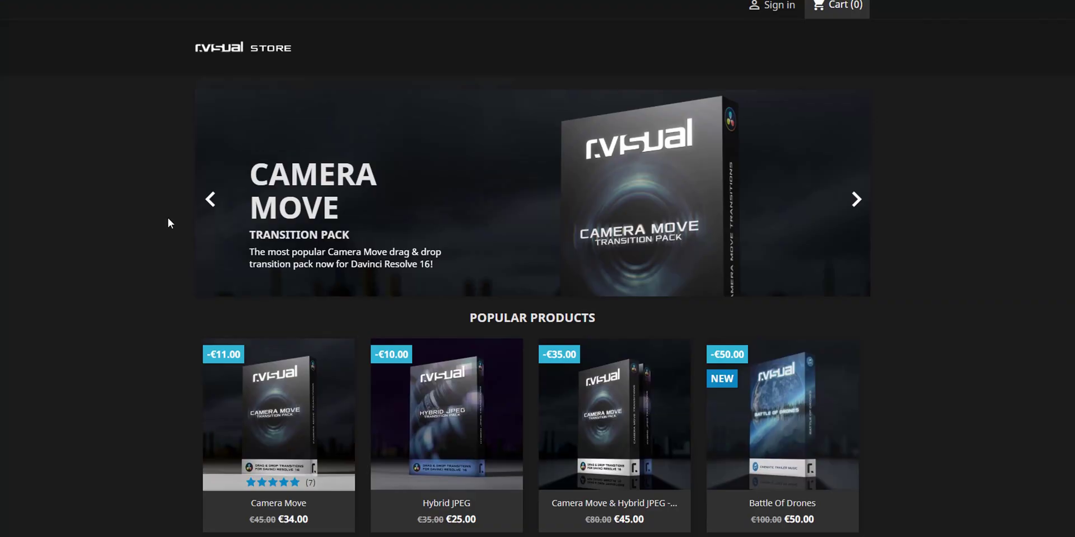
- Scroll the tutorials page, then drop the transition clip onto the Video 3 track
scroll(168, 222, "down", 2)
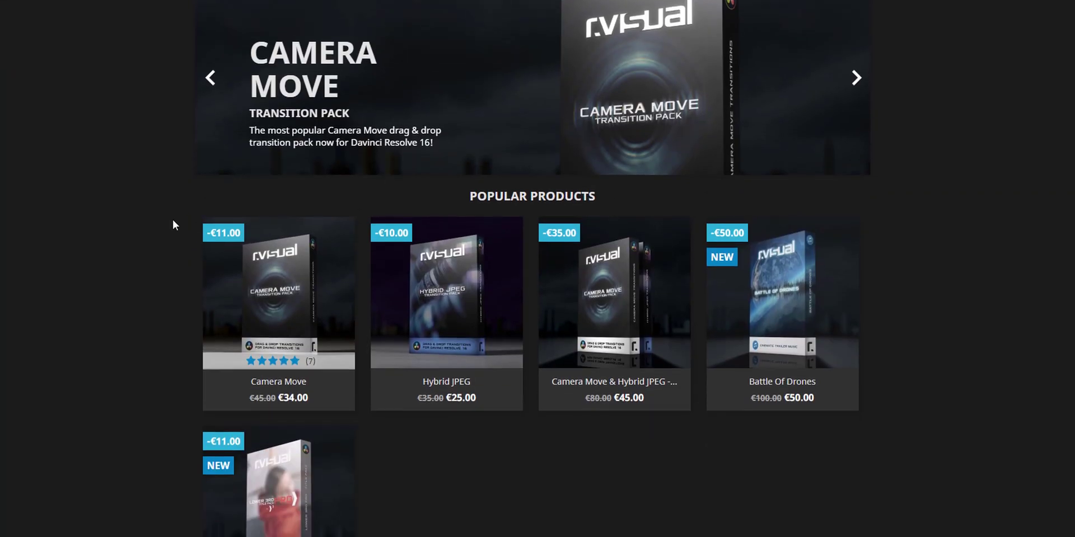
scroll(137, 288, "down", 2)
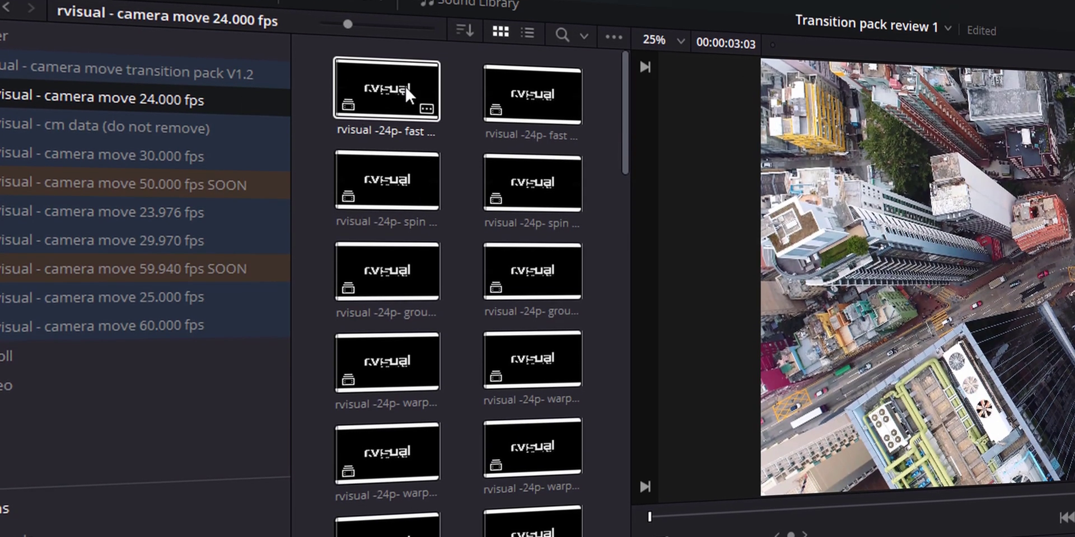
scroll(451, 168, "down", 2)
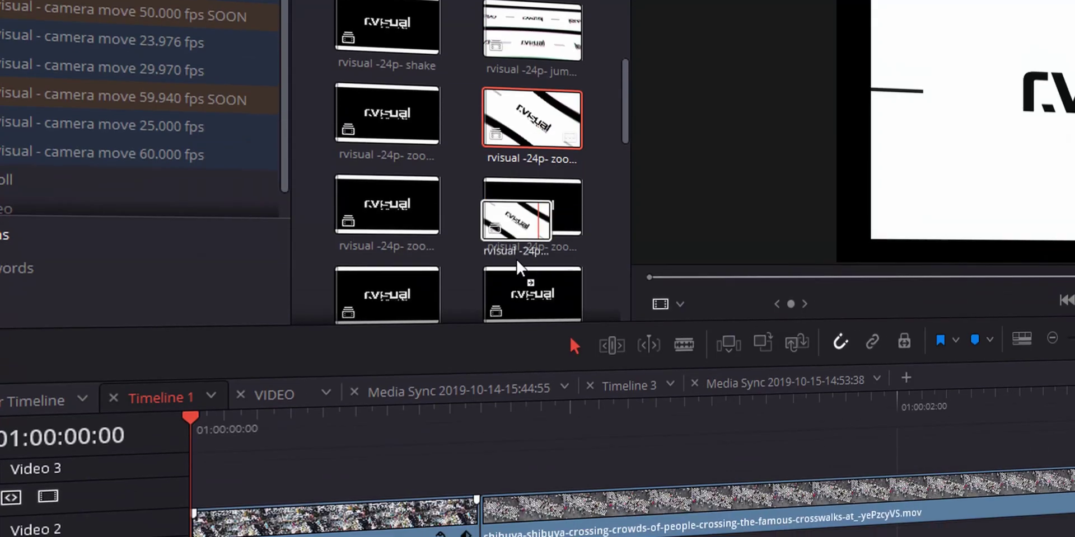
left_click_drag(518, 267, 242, 496)
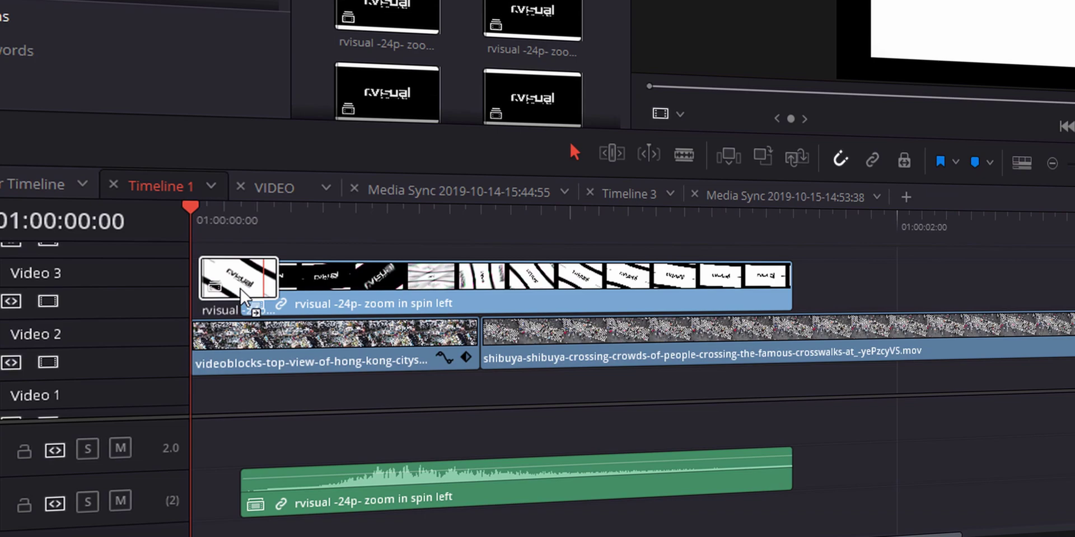
left_click_drag(242, 295, 242, 295)
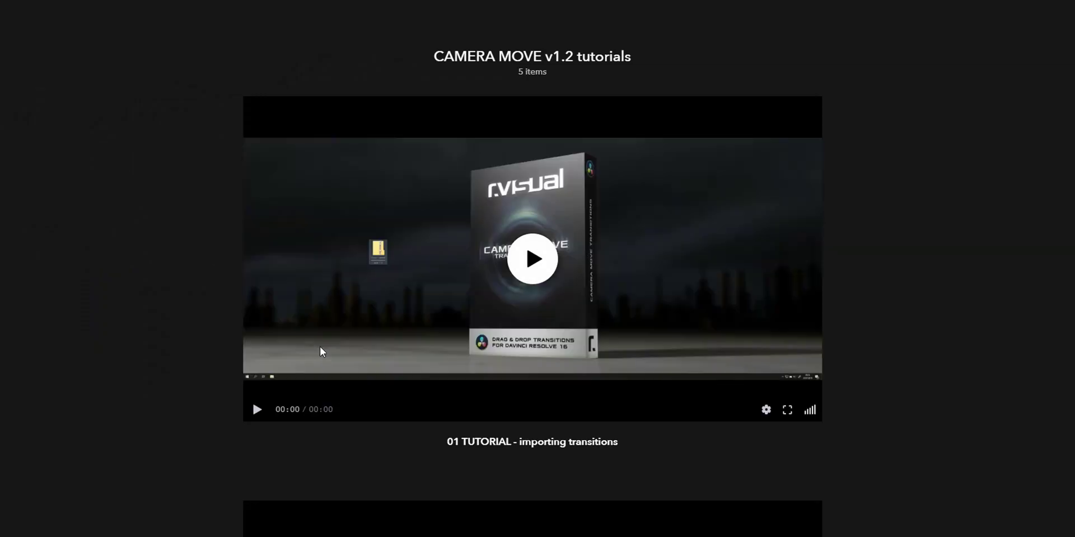
- Scroll the CAMERA MOVE v1.2 tutorials down to 04 TUTORIAL - speed change
scroll(172, 222, "down", 1)
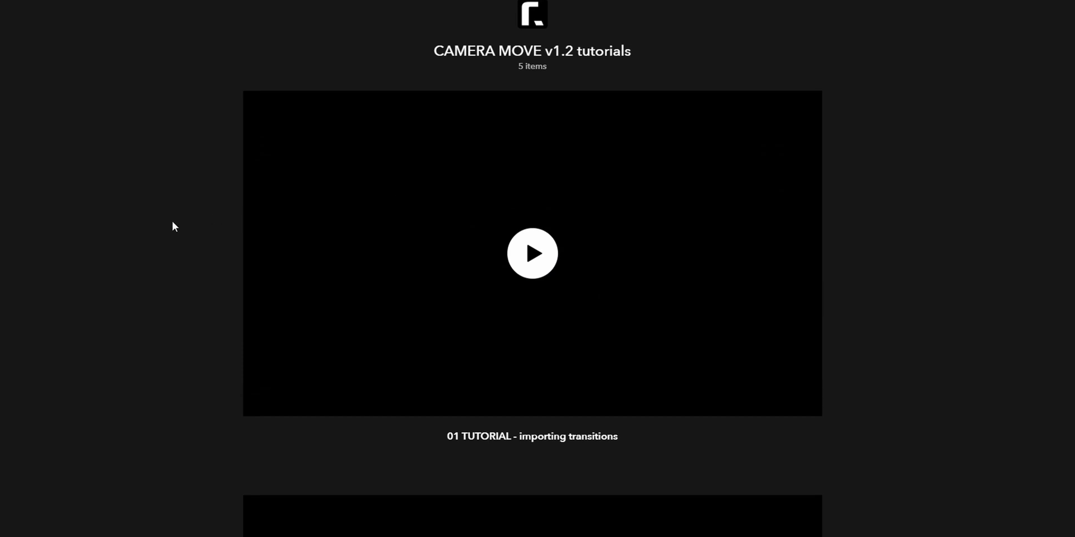
scroll(172, 222, "down", 5)
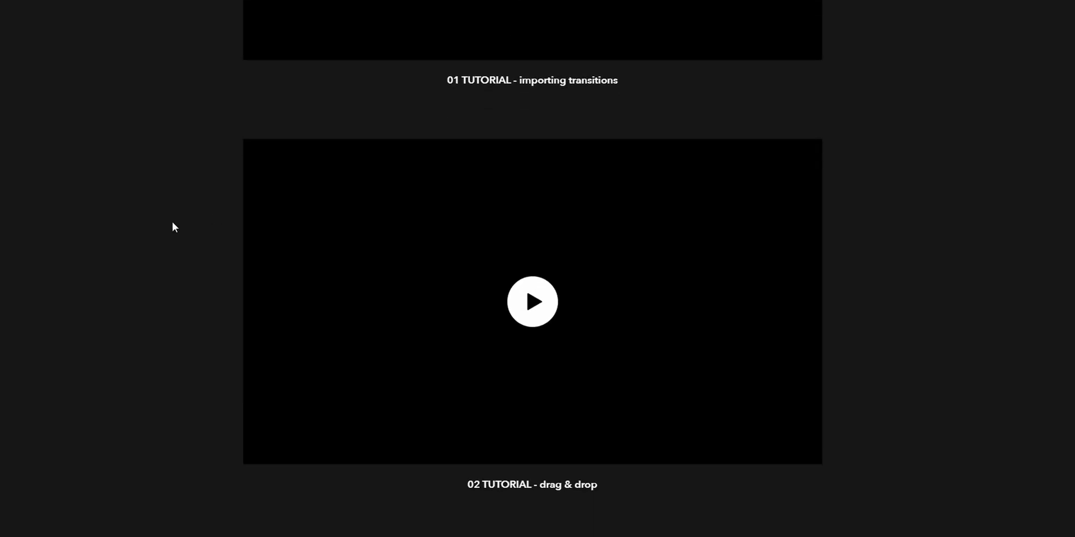
scroll(172, 222, "down", 5)
scroll(172, 223, "down", 4)
scroll(172, 222, "down", 3)
scroll(172, 222, "down", 4)
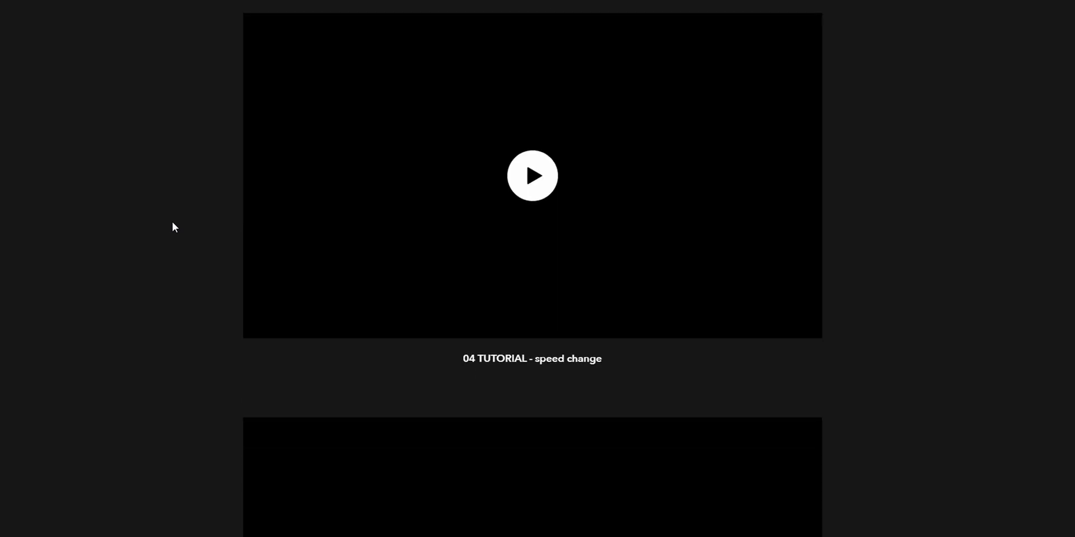
scroll(172, 223, "down", 1)
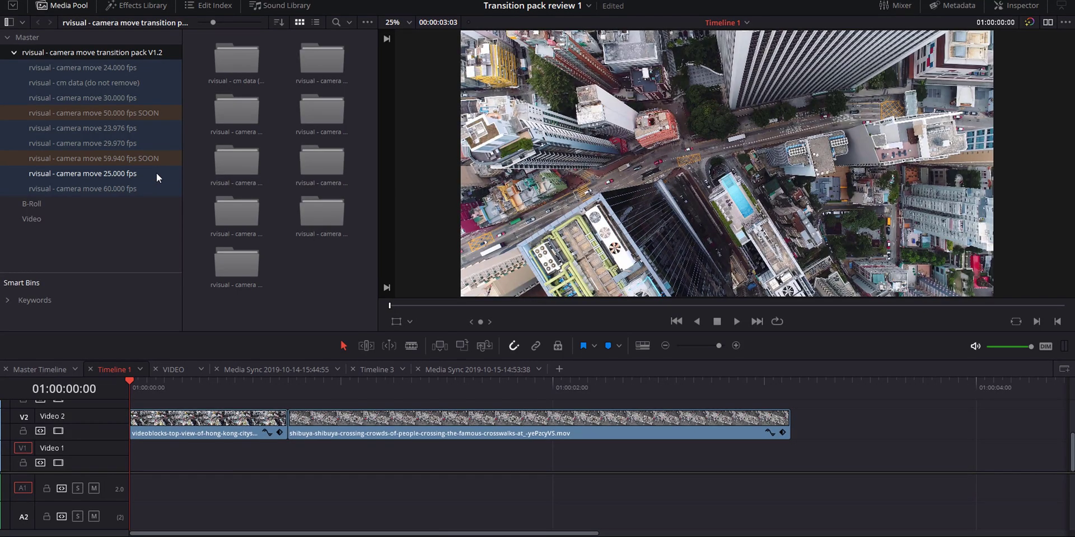
- From the camera move 24.000 fps bin, place zoom in spin left on V3 over the drone cut
left_click(99, 69)
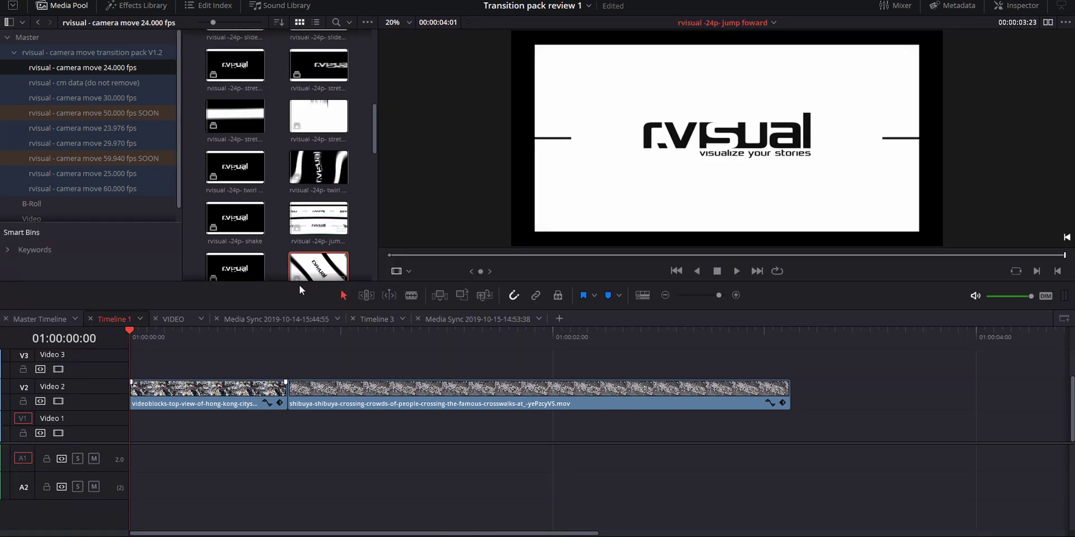
scroll(322, 168, "down", 3)
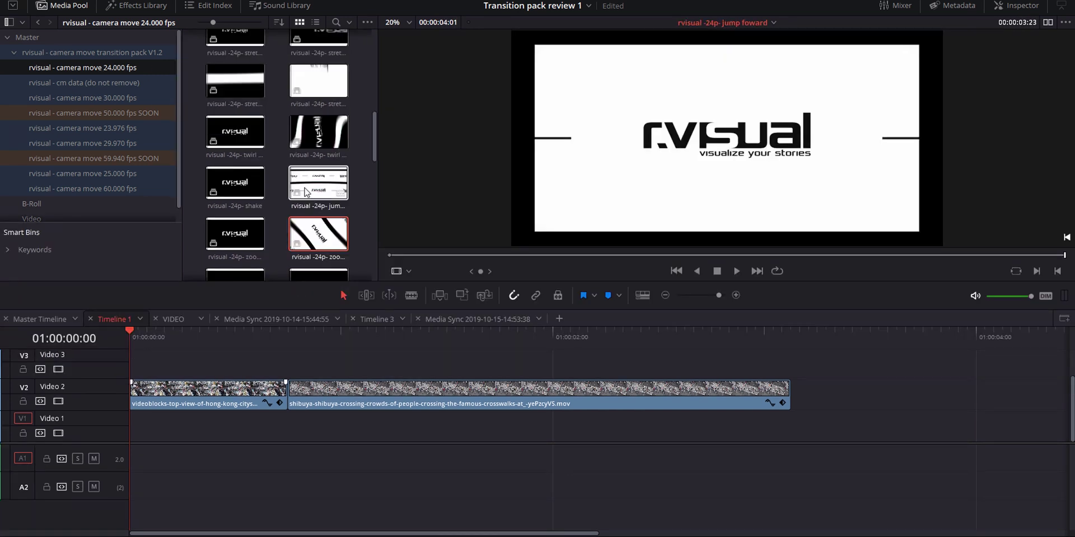
left_click_drag(311, 216, 230, 378)
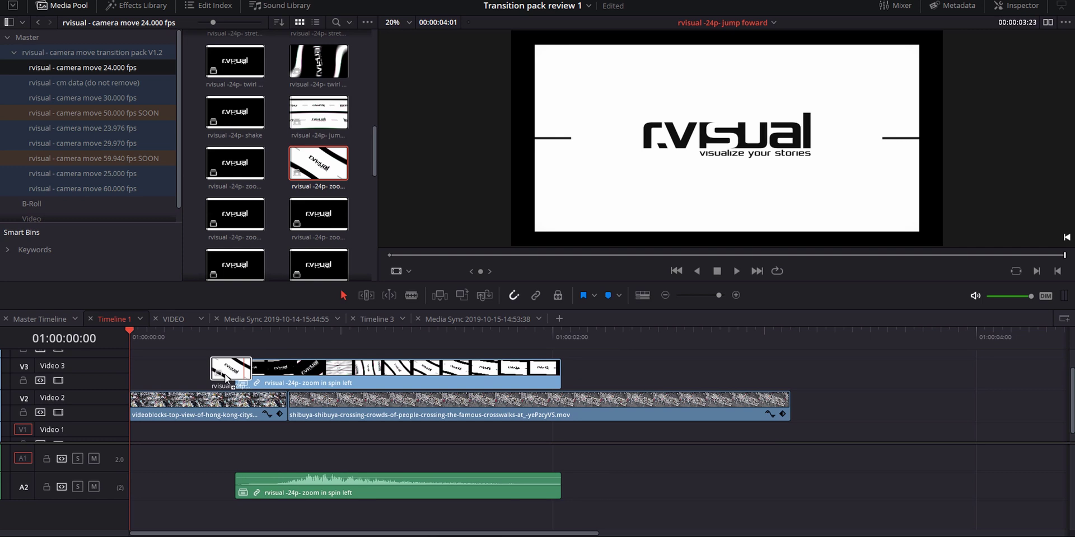
left_click_drag(156, 379, 156, 380)
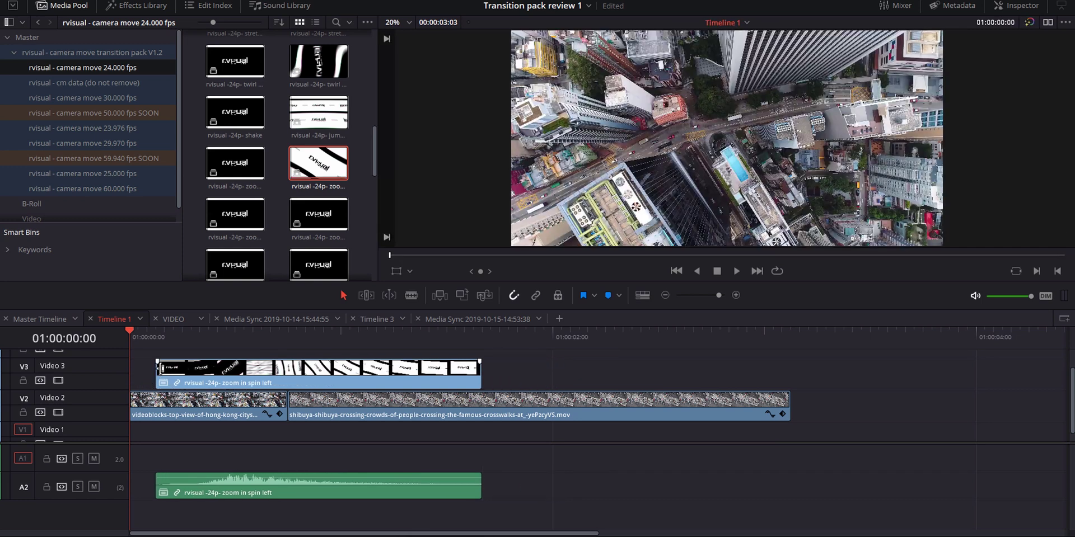
- Decompose the Video 3 Camera Move transition clip into its nested parts
right_click(264, 376)
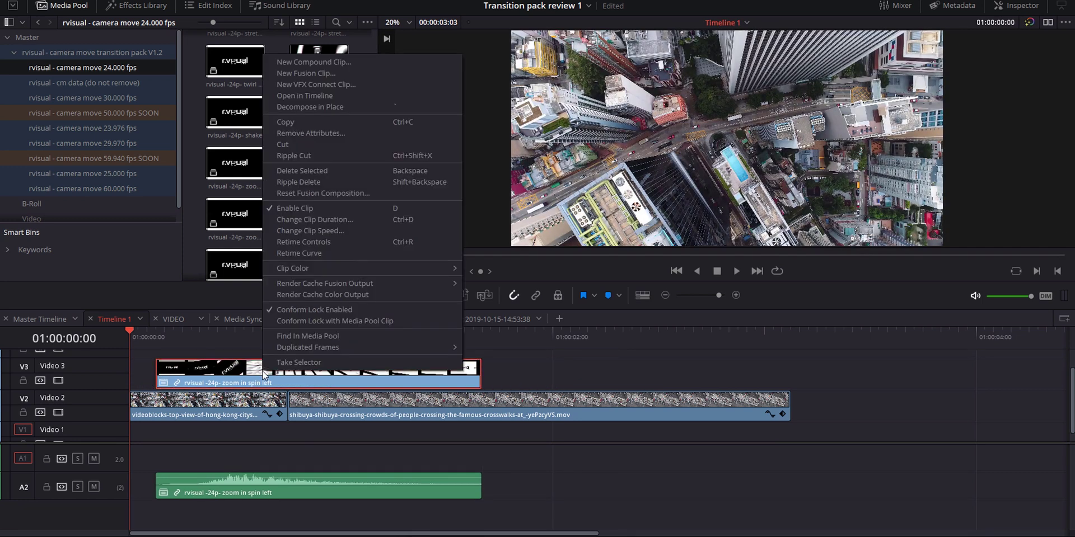
left_click(301, 106)
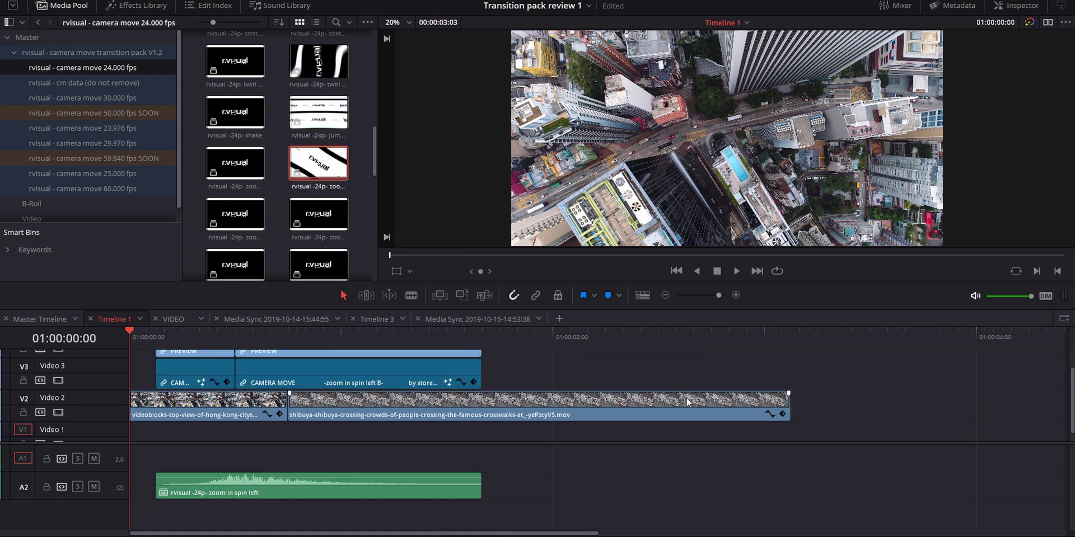
scroll(712, 395, "up", 2)
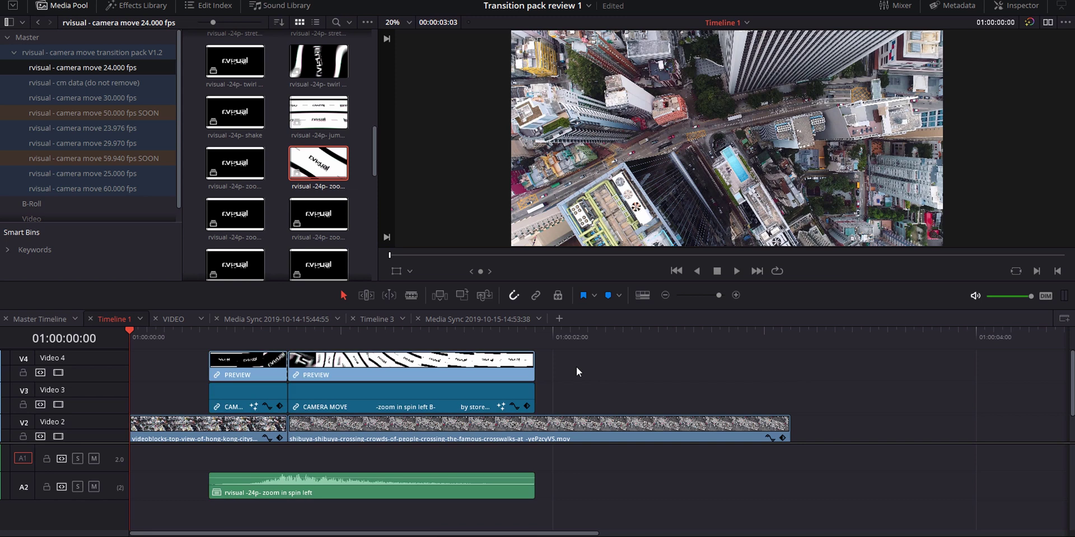
- Delete both PREVIEW clips on Video 4, split the drone clip, and park at 01:00:01:22
left_click_drag(571, 367, 249, 361)
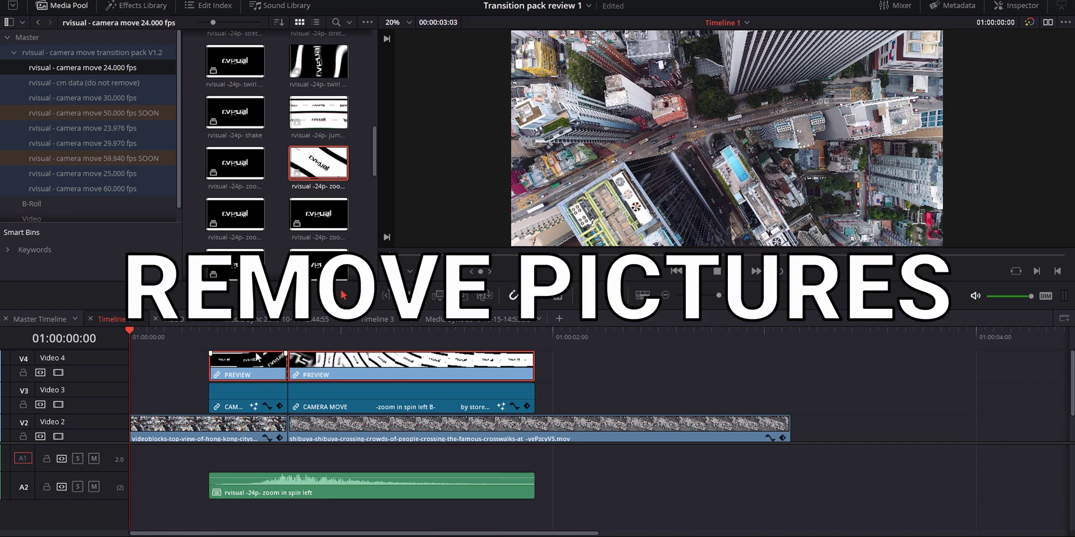
key("Delete")
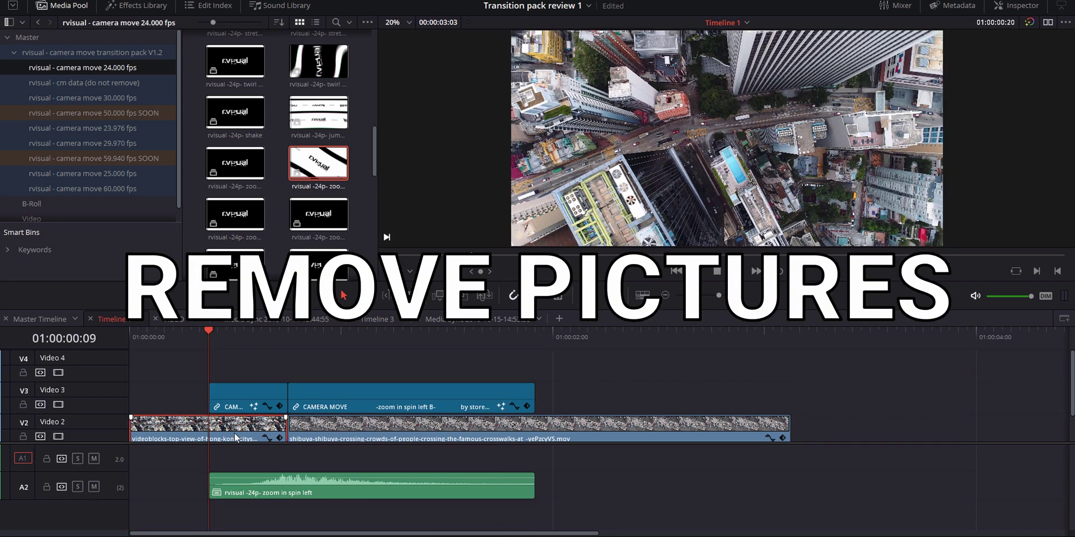
key("ctrl+b")
left_click(533, 335)
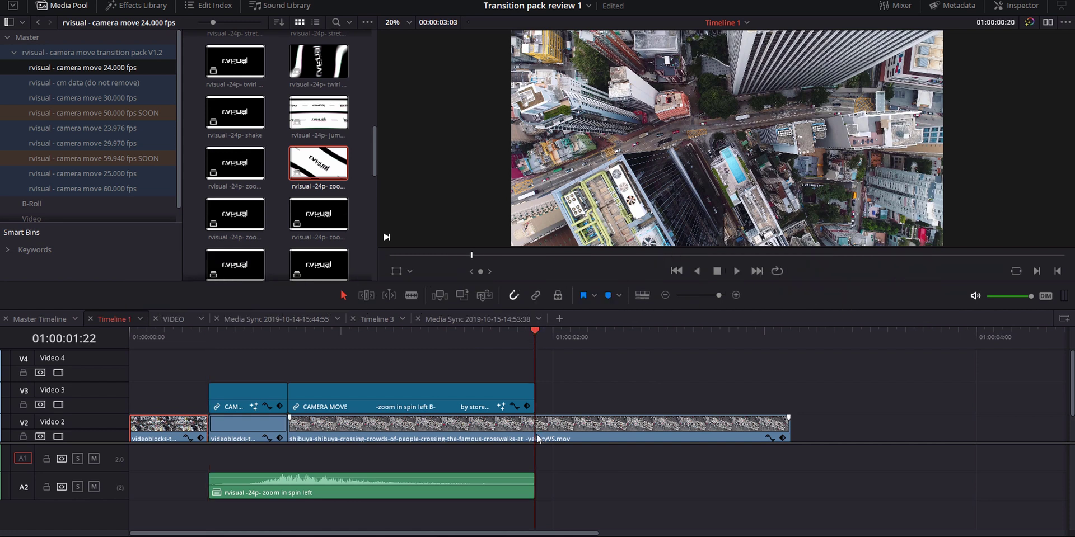
left_click(537, 435)
- Combine the transition and the drone clips beneath it into Compound Clip 6
left_click_drag(245, 368, 358, 399)
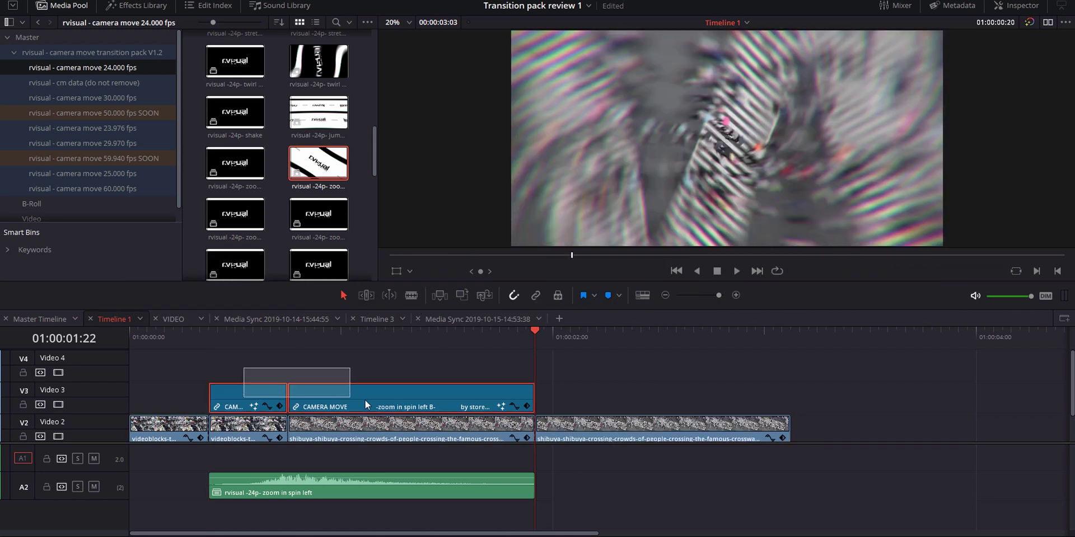
left_click_drag(431, 434, 432, 434)
right_click(432, 435)
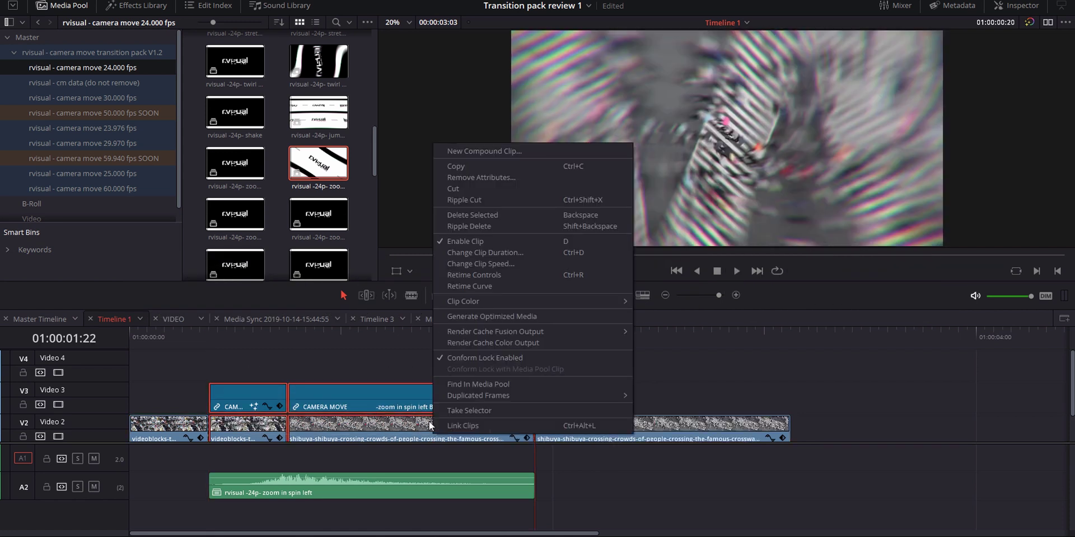
left_click(477, 149)
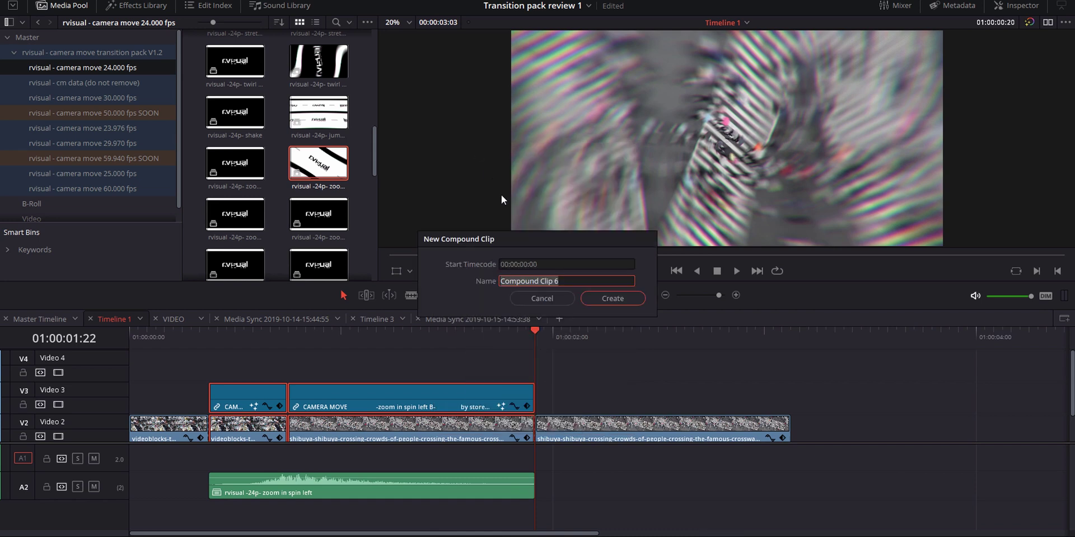
left_click(600, 296)
- Turn Render Cache Fusion Output on for Compound Clip 6
right_click(321, 424)
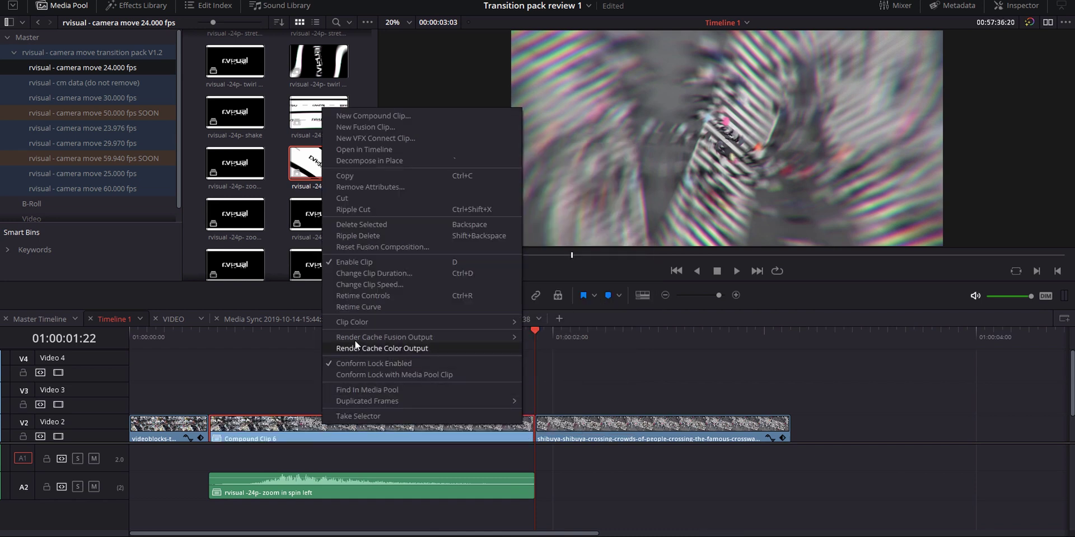
mouse_move(375, 333)
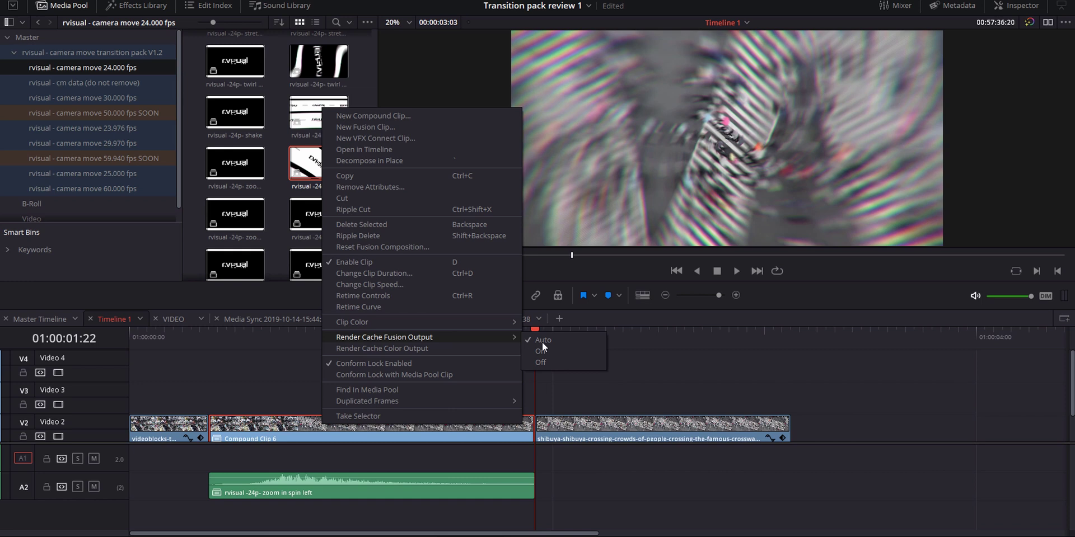
left_click(556, 351)
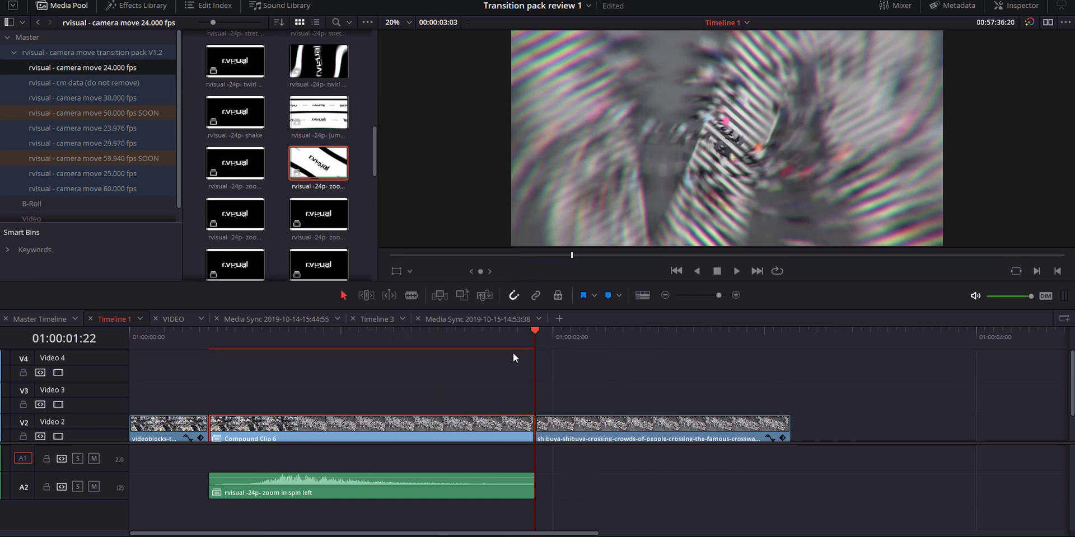
- Play through Compound Clip 6 and confirm its Fusion render caching stays On
left_click(196, 341)
key("space")
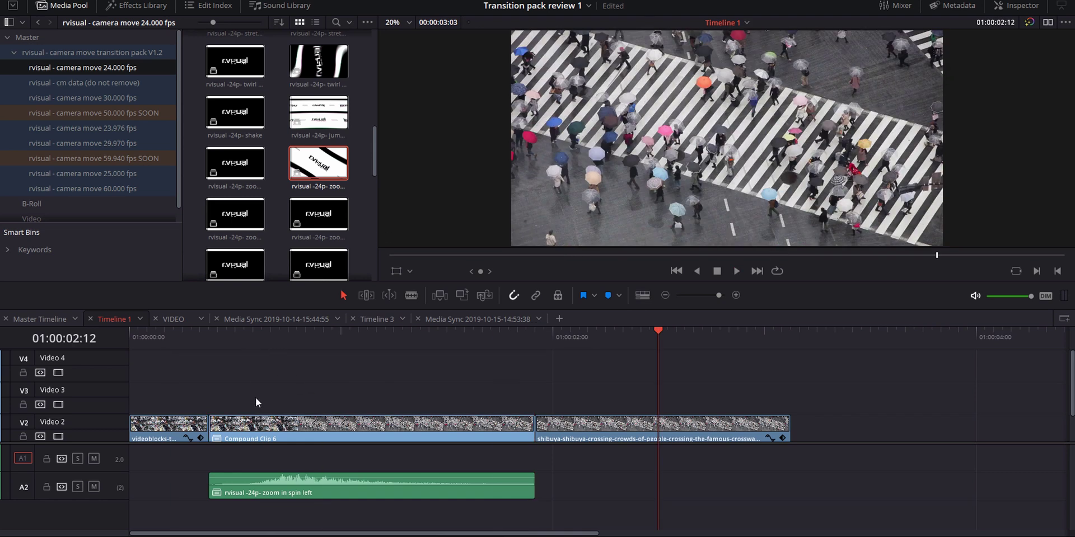
right_click(260, 424)
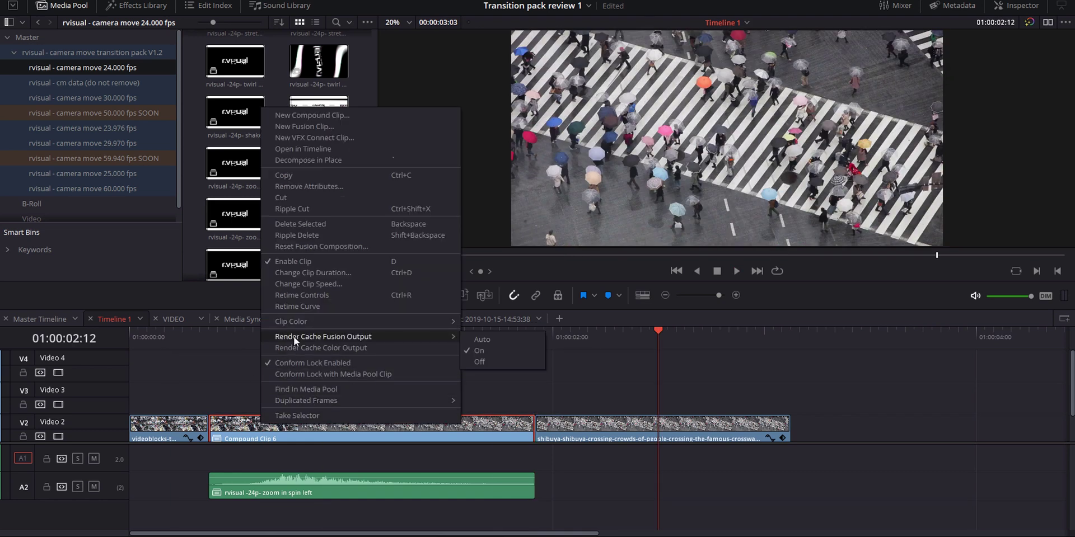
left_click(476, 350)
- Set the Playback render cache mode to User
left_click(244, 2)
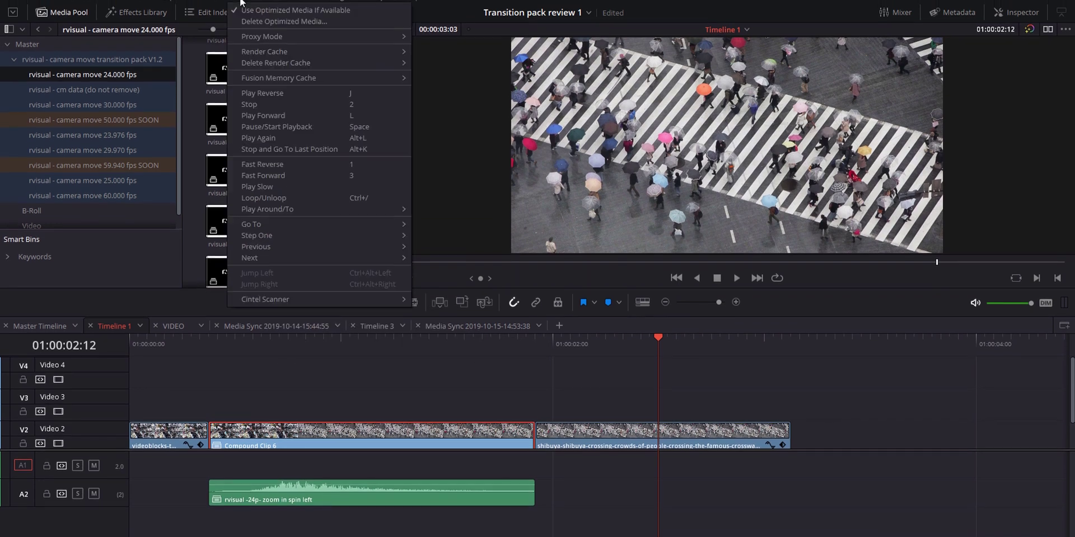
mouse_move(260, 61)
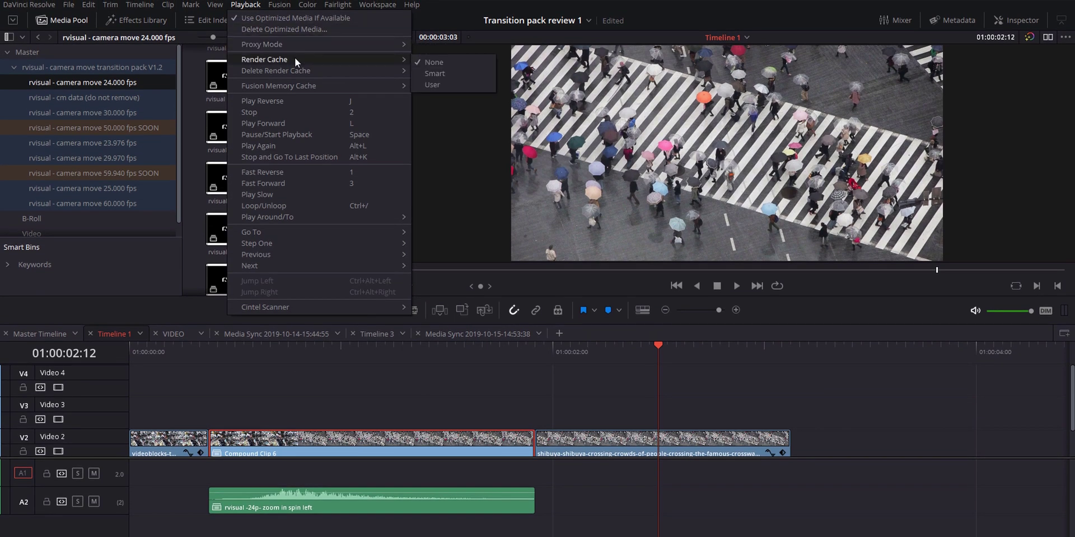
left_click(443, 86)
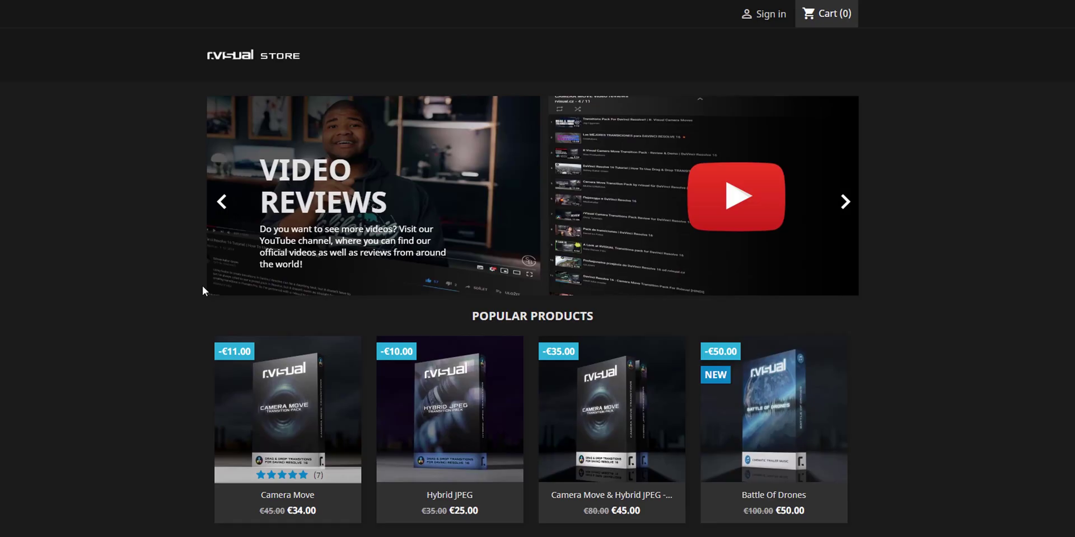
- Add the Camera Move pack to the cart and apply a 15% promo code, totalling €28.90
scroll(202, 287, "down", 3)
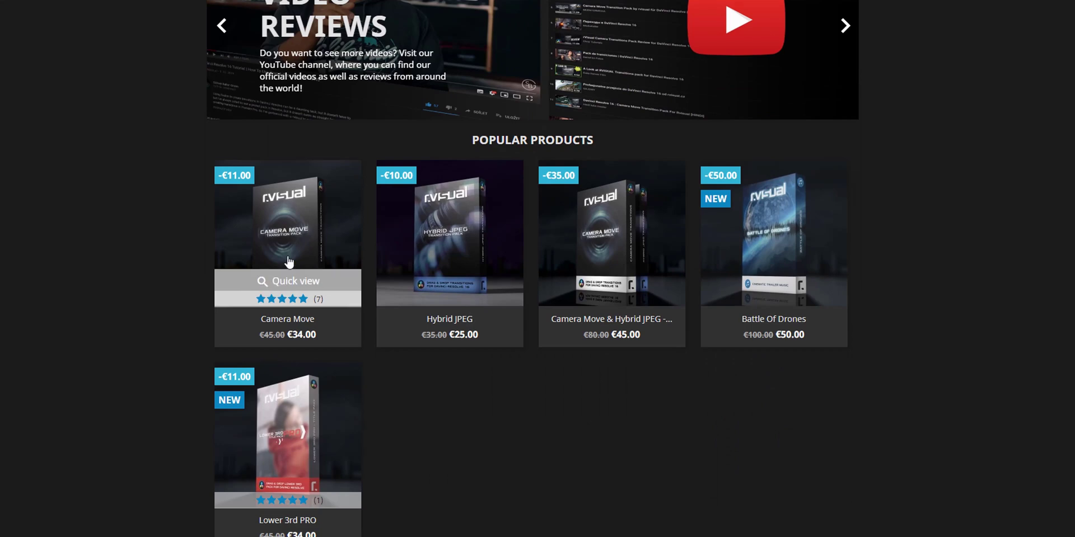
left_click(289, 261)
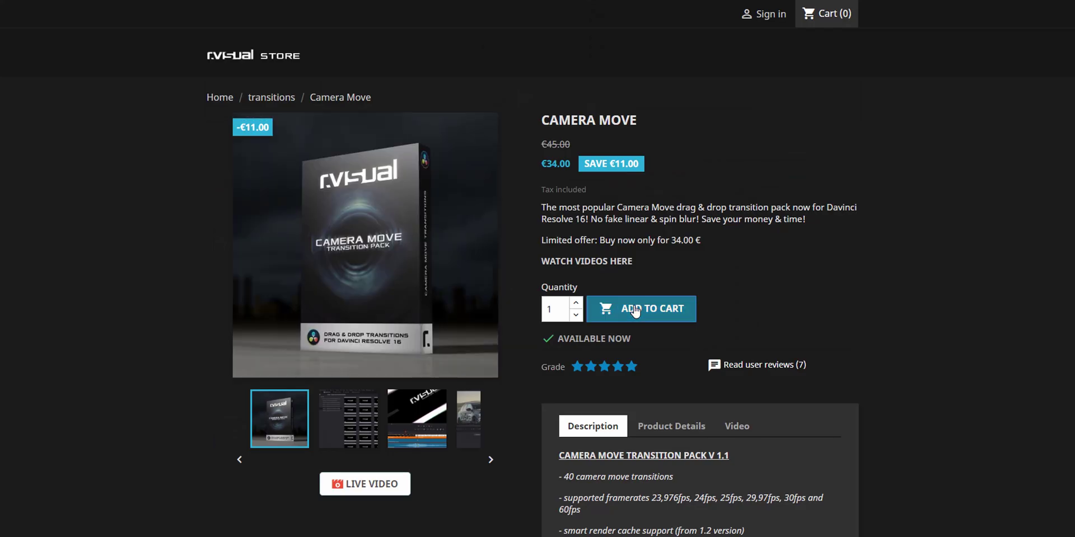
left_click(634, 311)
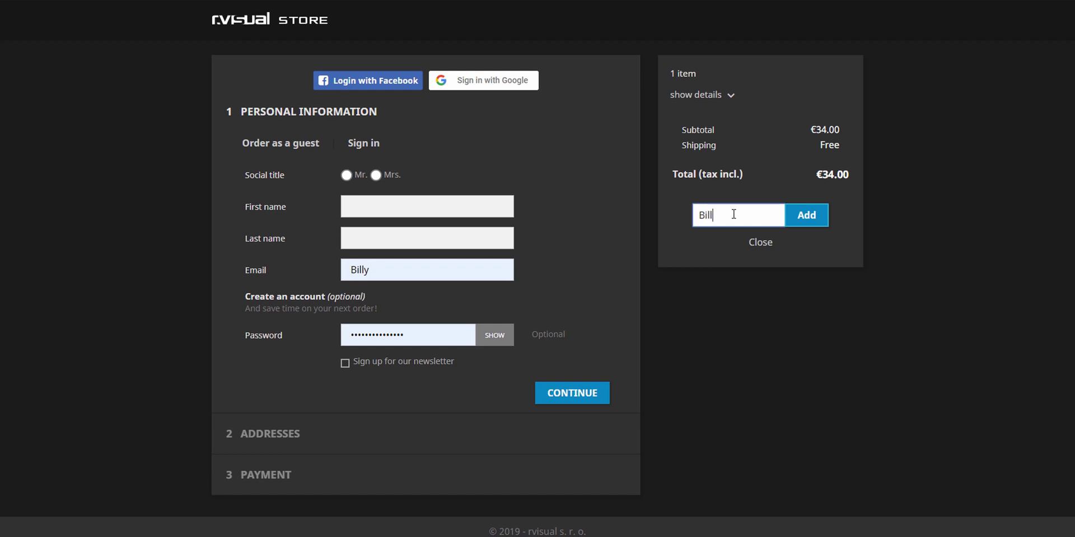
left_click(815, 216)
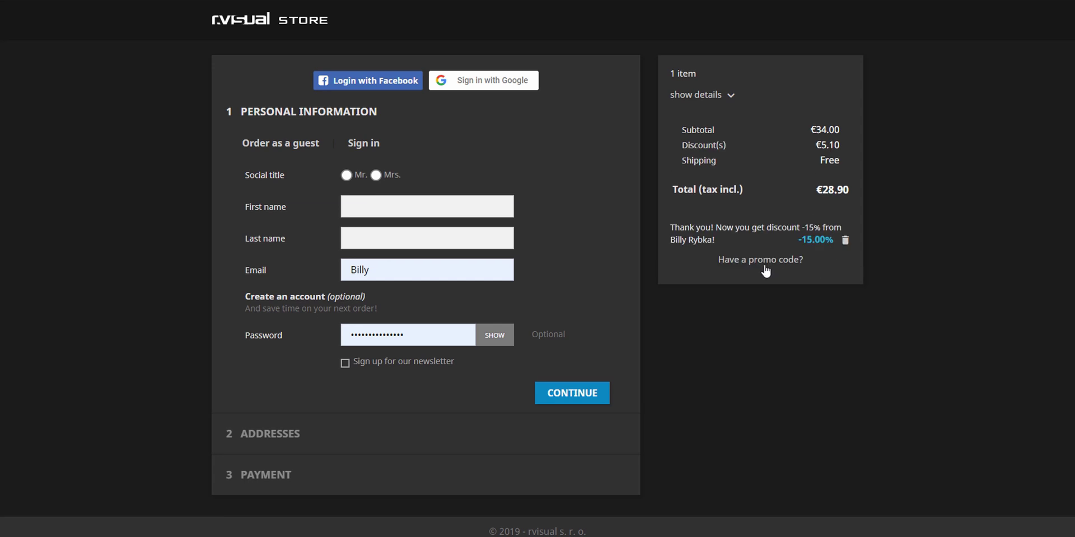